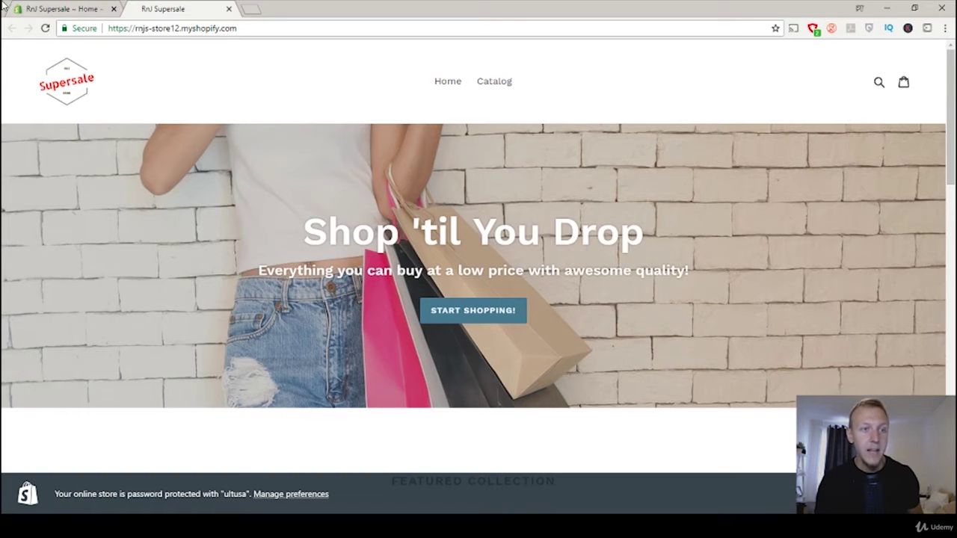
Step: Open the Main menu for editing in the online store's navigation settings in the Shopify admin
click(49, 8)
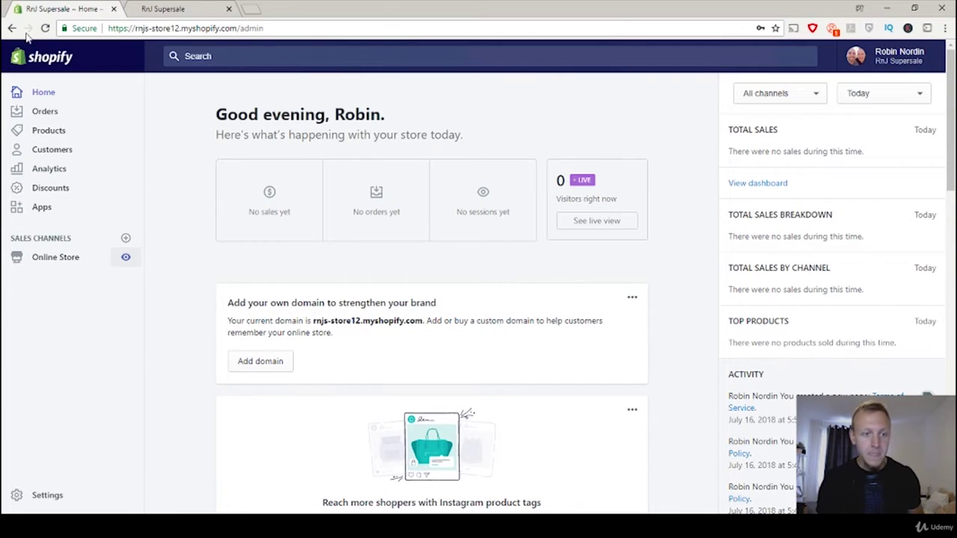
click(63, 261)
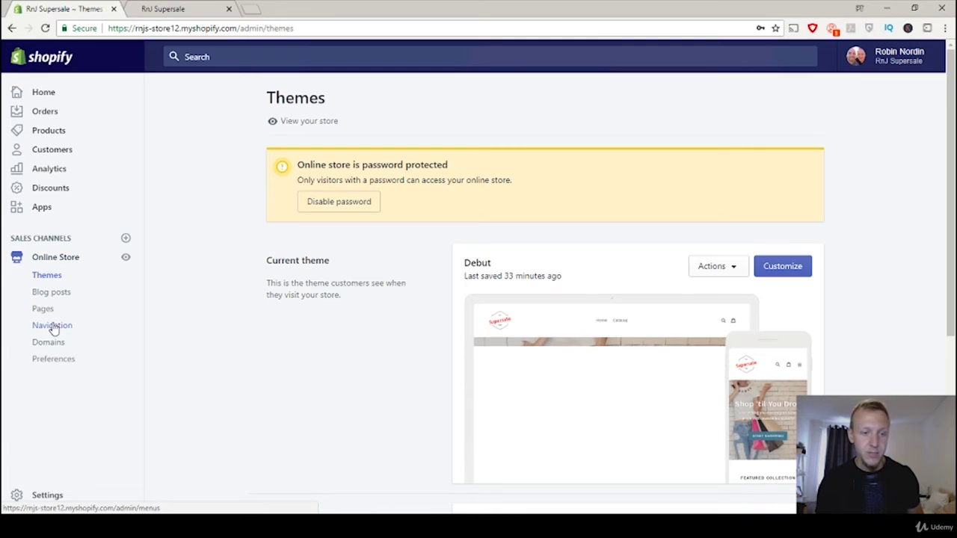
click(53, 327)
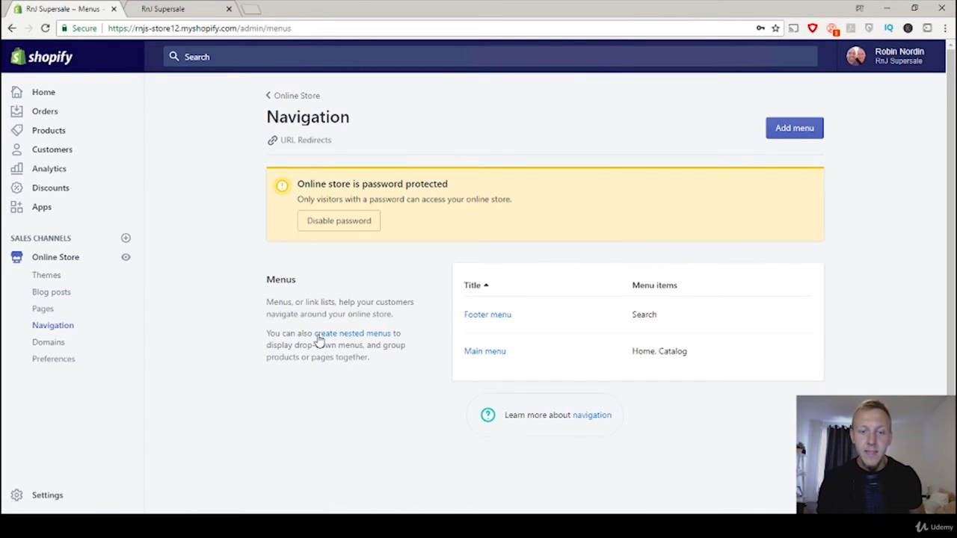
click(496, 353)
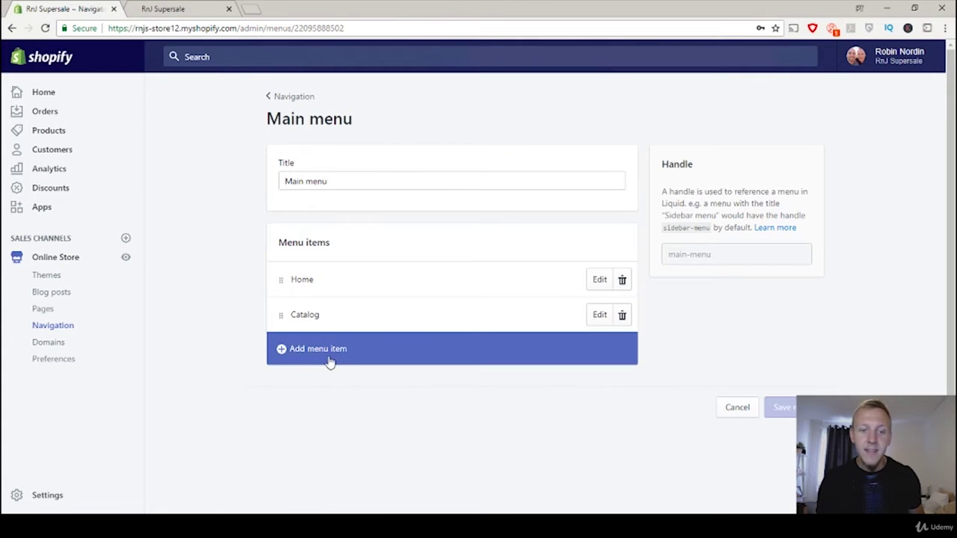
Step: Add a "Contact Us" item linked to the Contact Us page to the Main menu and save the menu
click(334, 356)
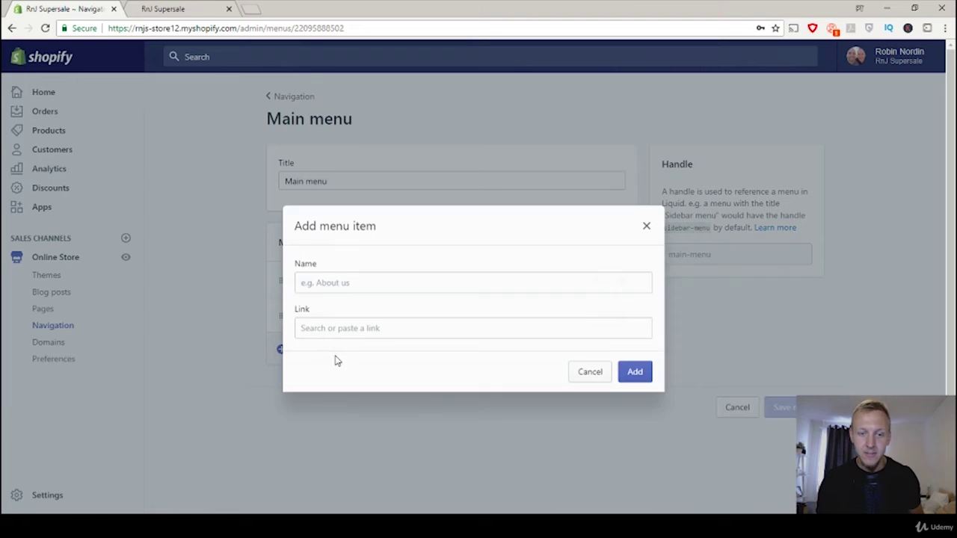
click(358, 279)
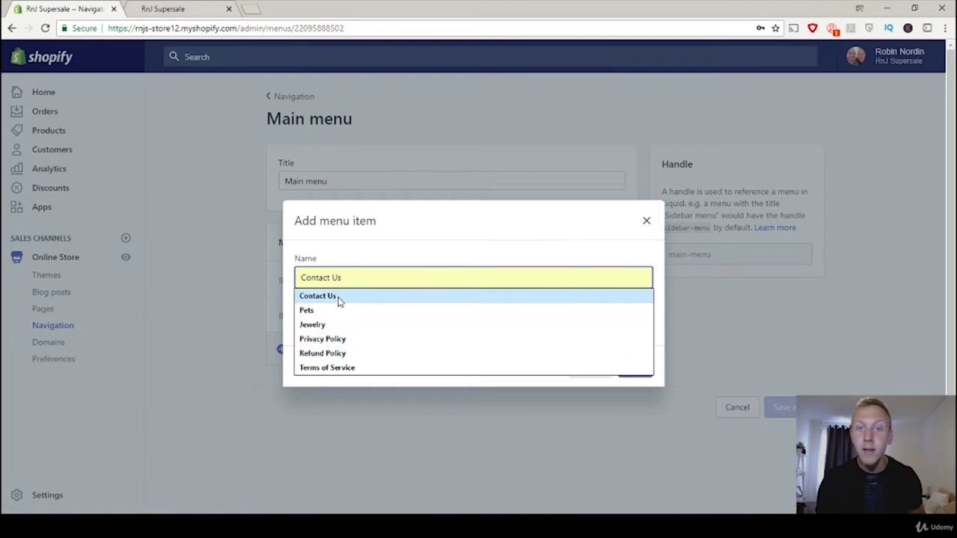
click(318, 296)
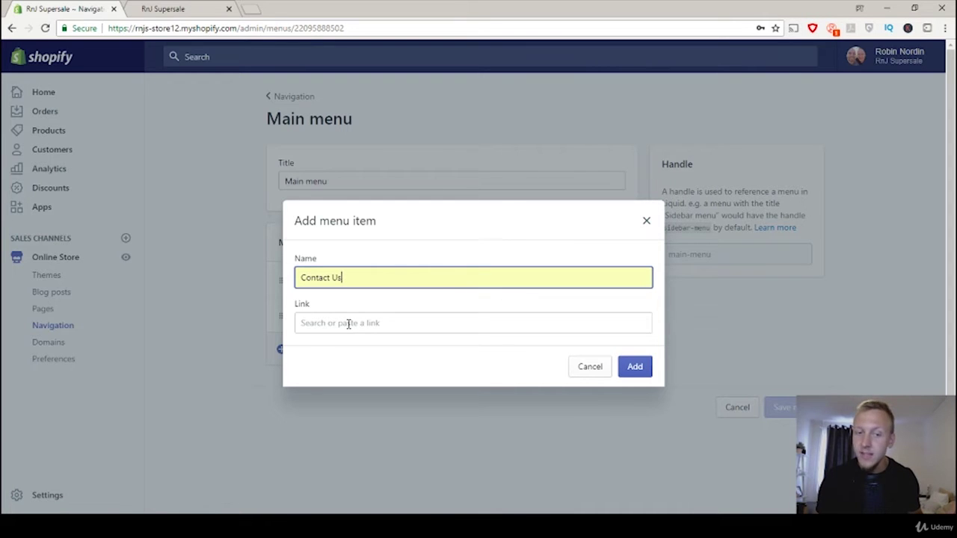
click(349, 324)
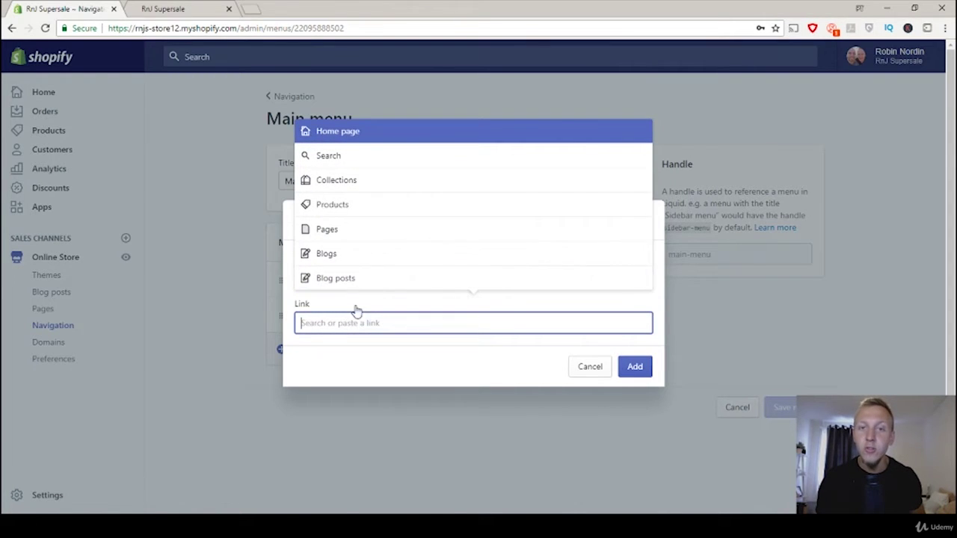
click(377, 235)
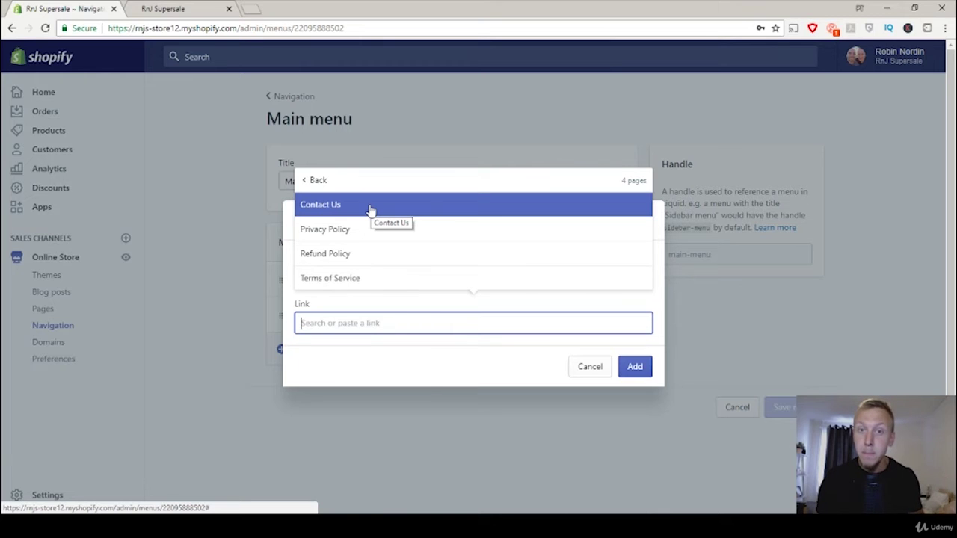
click(371, 212)
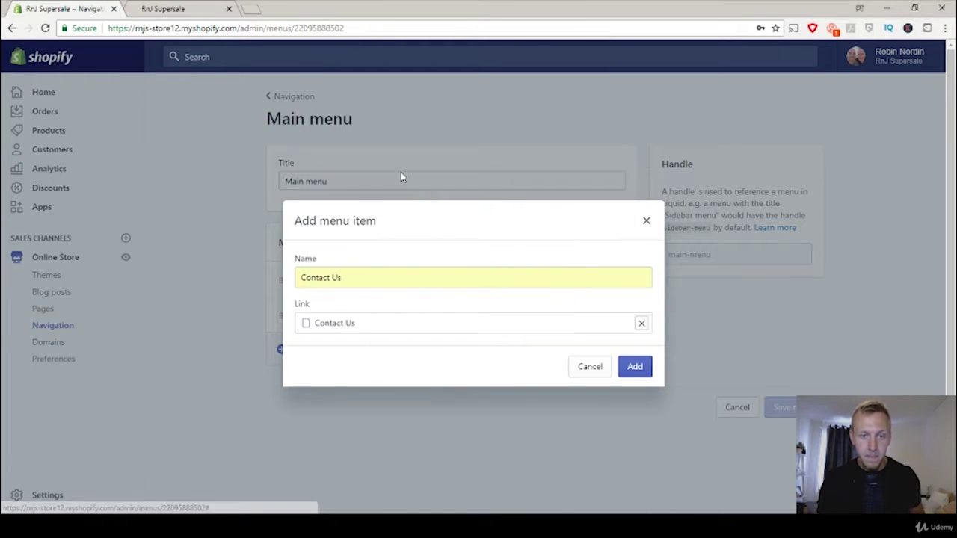
click(634, 365)
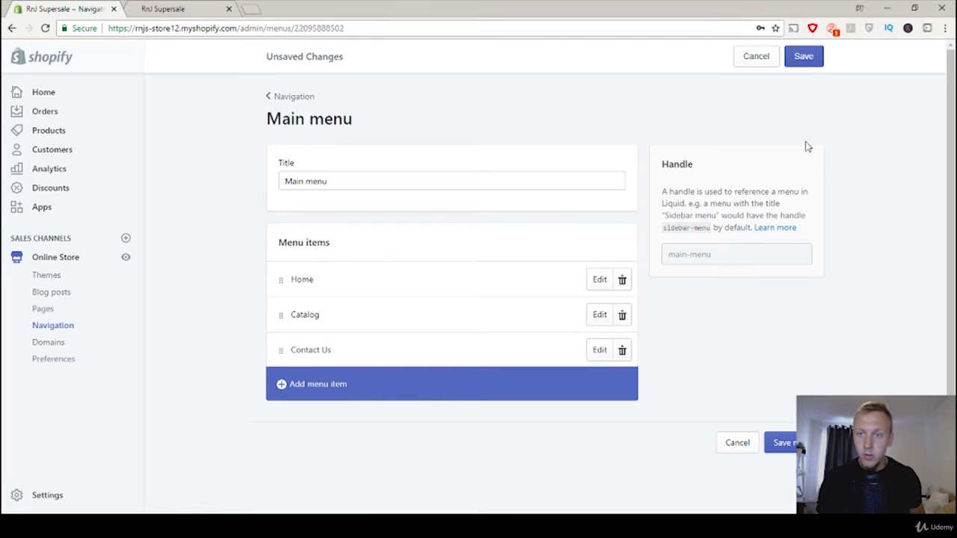
click(818, 59)
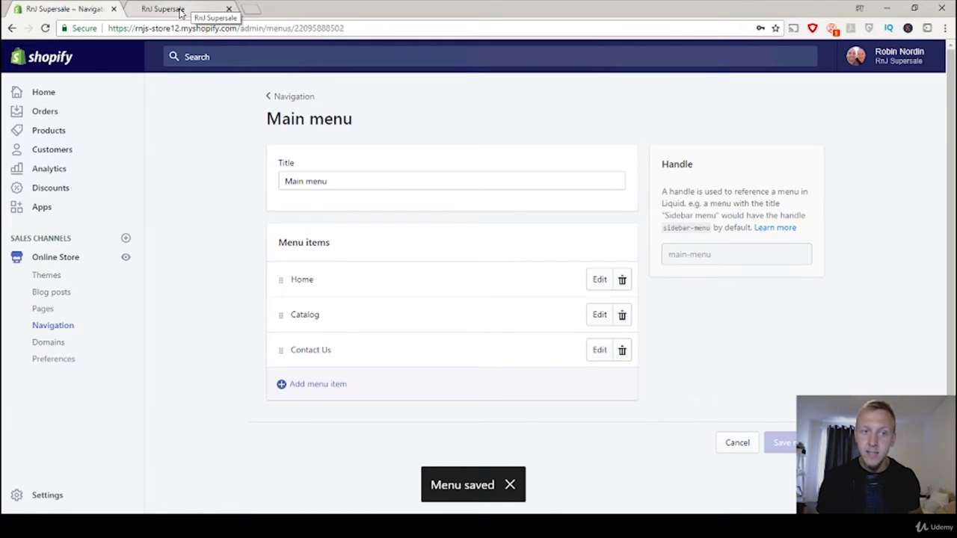
Step: Reload the storefront, review the Contact Us page through its new header link, and return to the home page
click(179, 10)
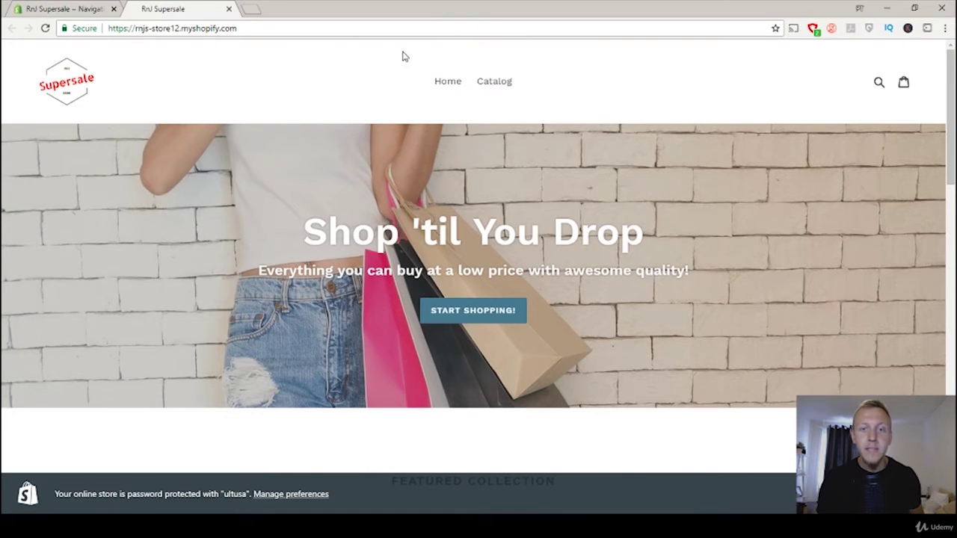
click(45, 28)
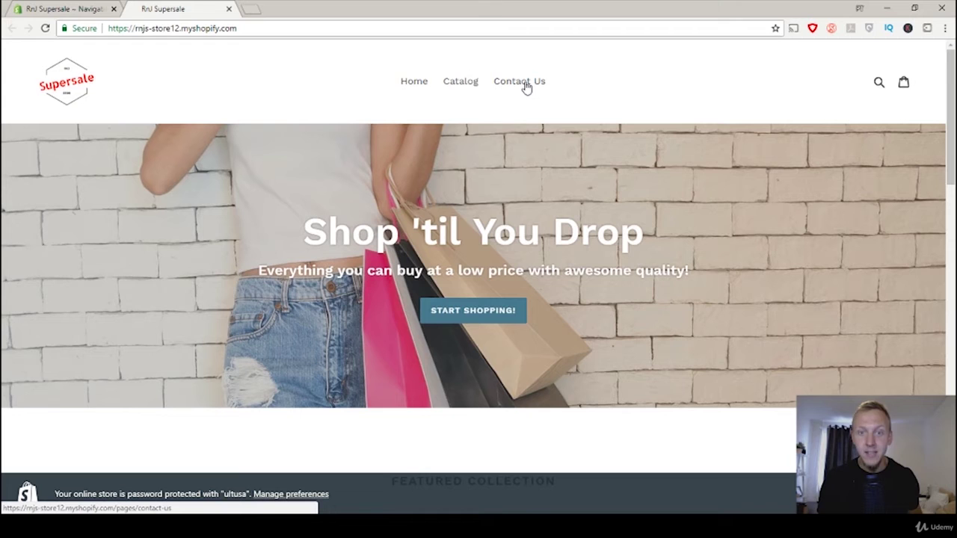
click(526, 89)
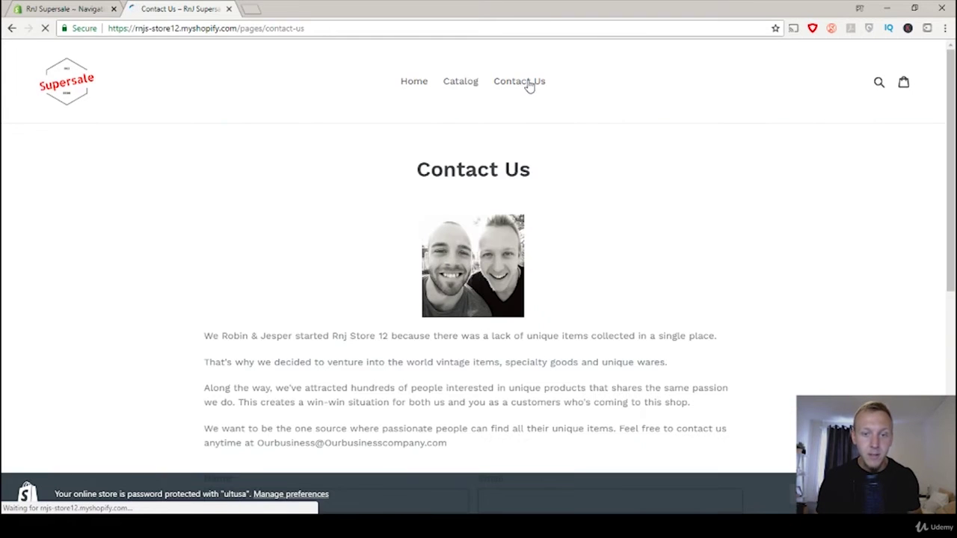
scroll(626, 234, down, 2)
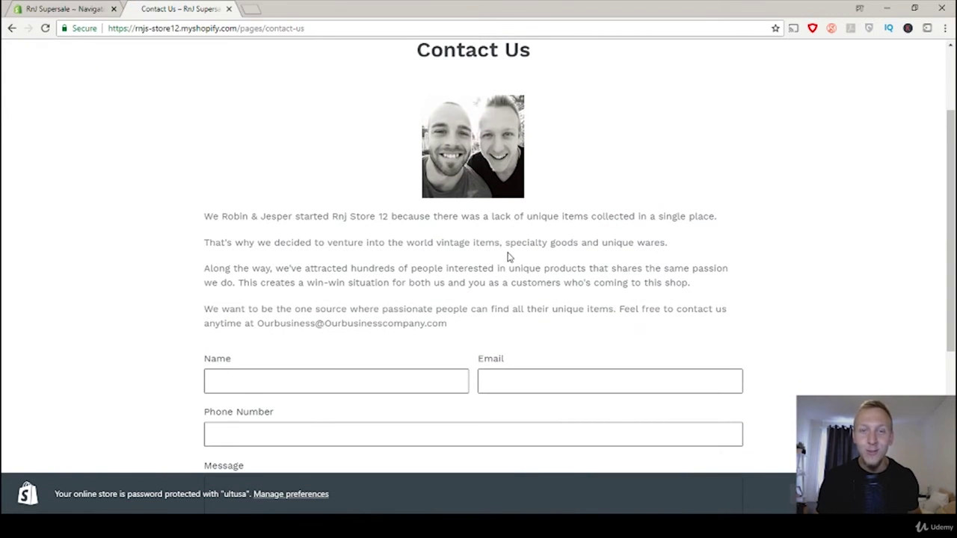
scroll(566, 227, down, 3)
scroll(561, 236, up, 5)
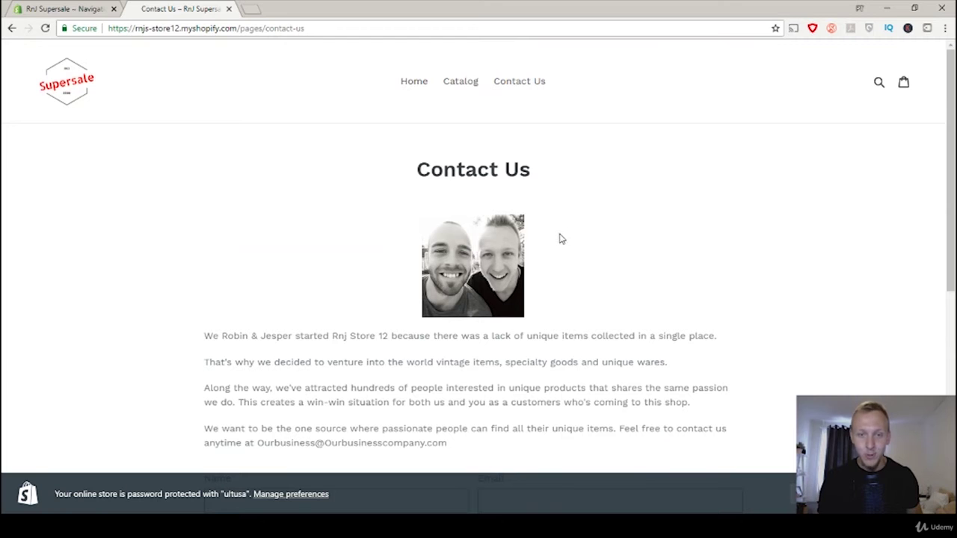
click(420, 88)
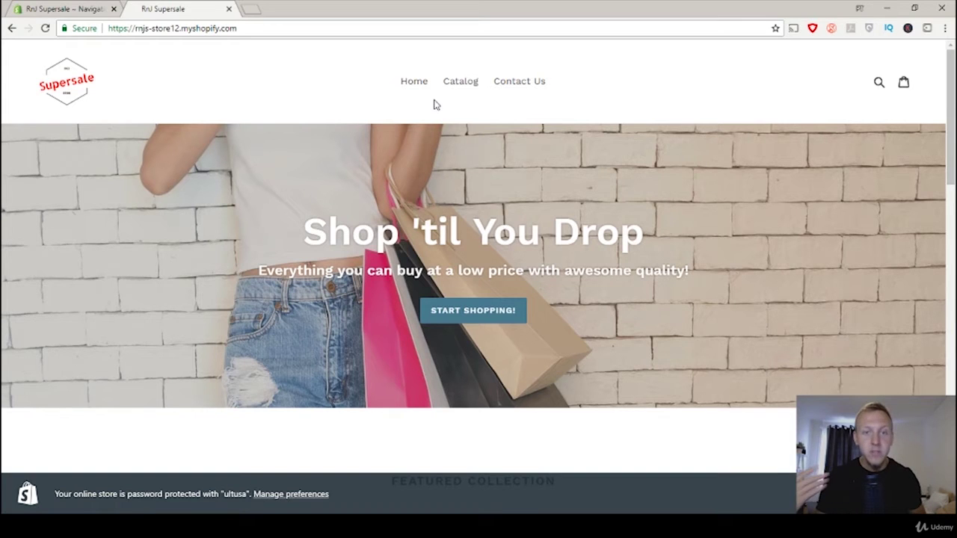
Step: Return to the store admin and open the Footer menu for editing from the navigation settings
click(53, 6)
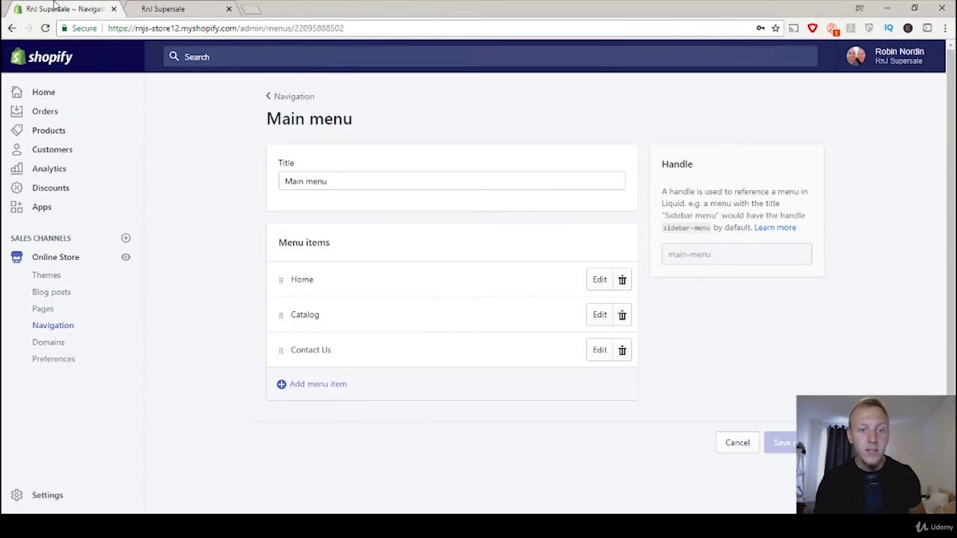
click(66, 330)
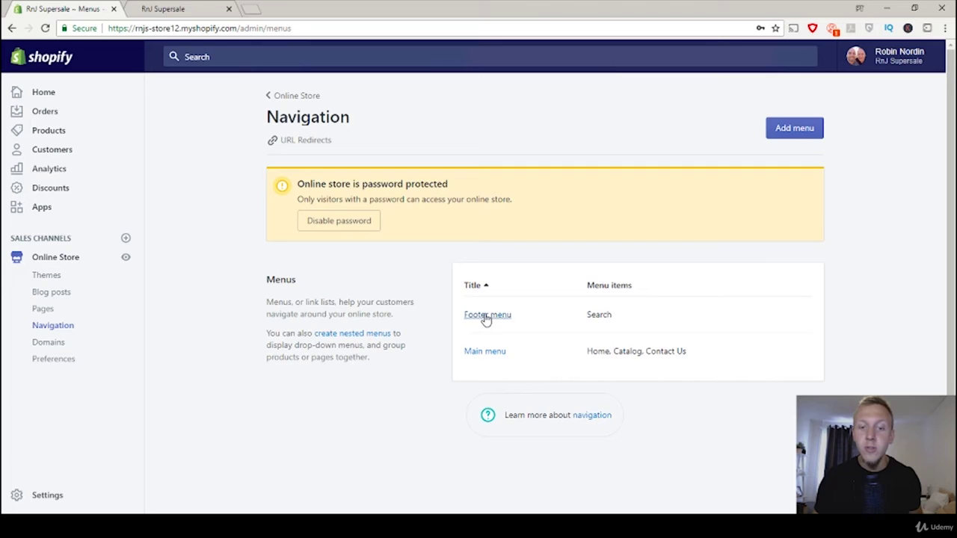
click(483, 317)
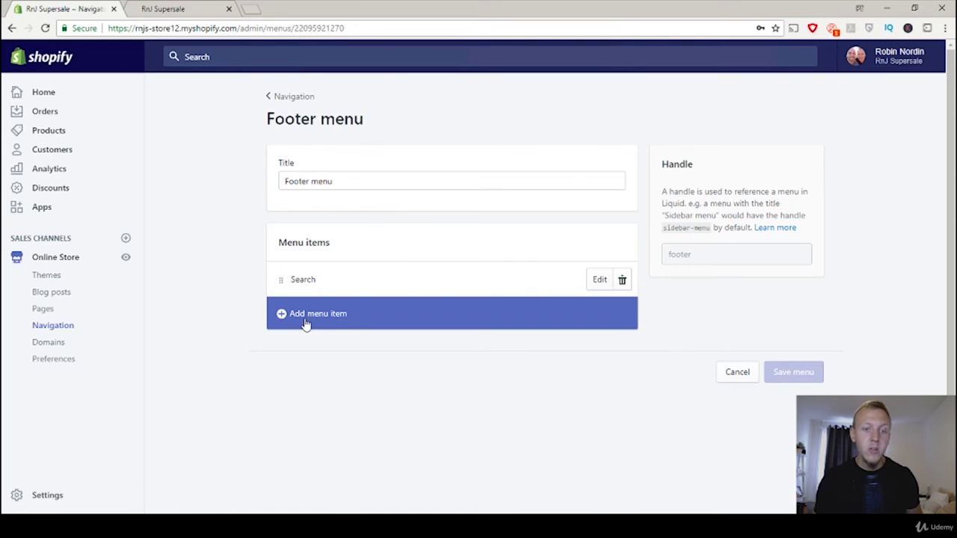
Step: Add a "Refund Policy" item to the Footer menu, linked to the Refund Policy page
click(305, 317)
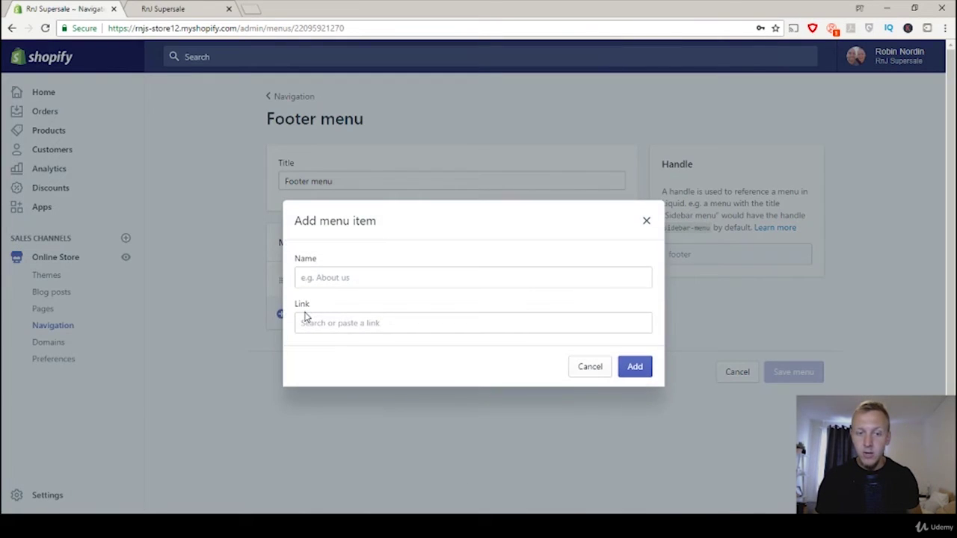
click(324, 278)
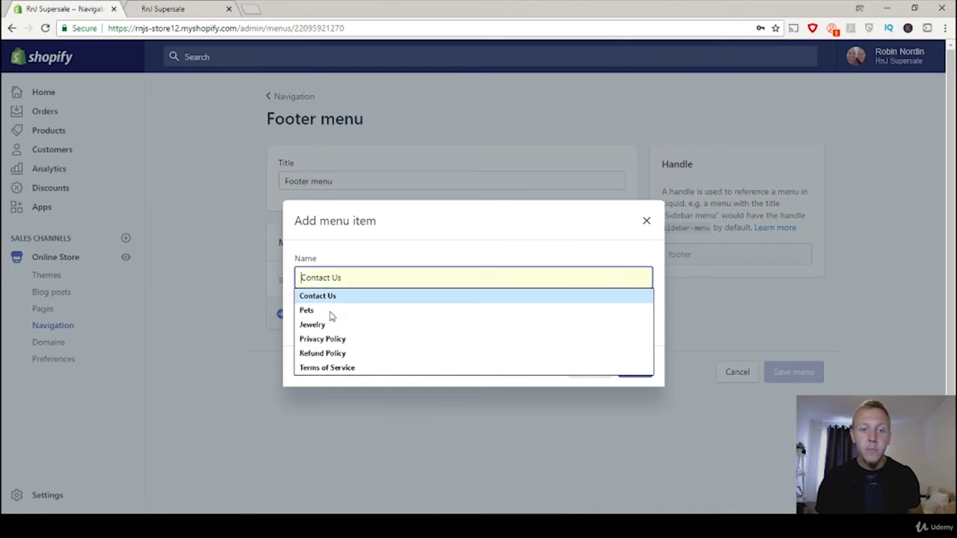
click(327, 354)
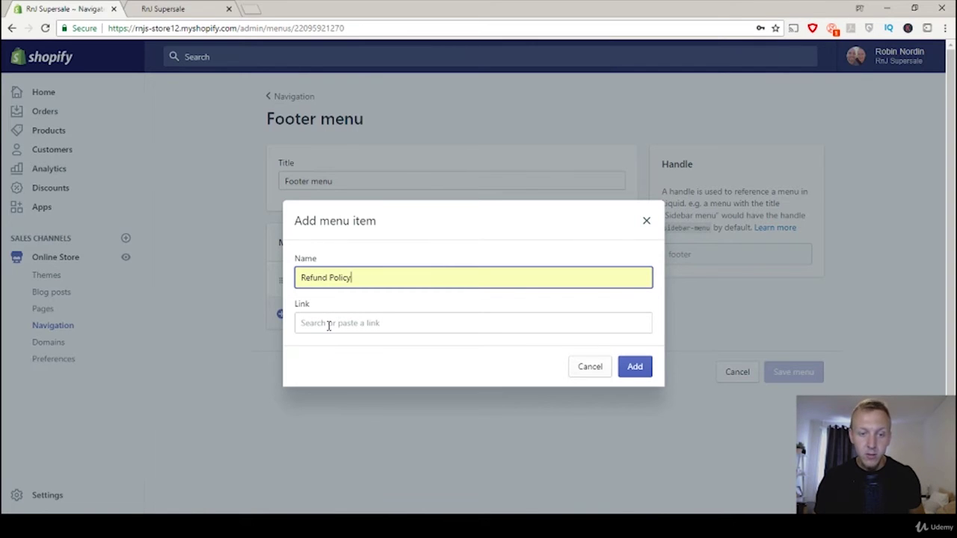
click(329, 324)
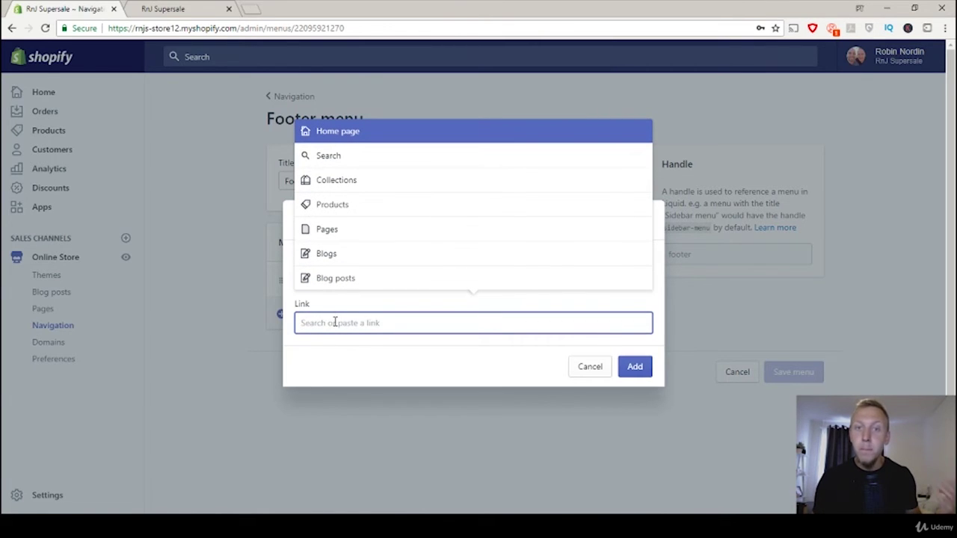
click(340, 236)
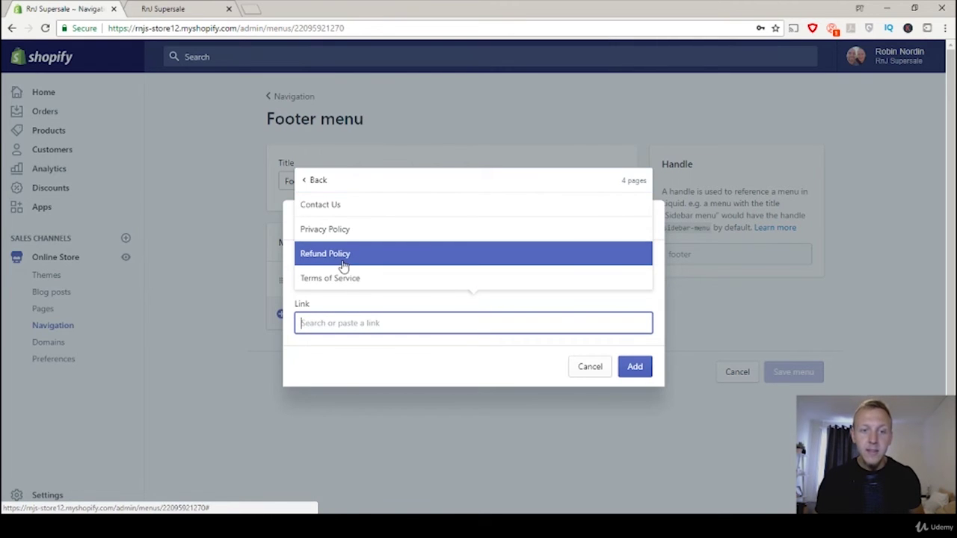
click(341, 254)
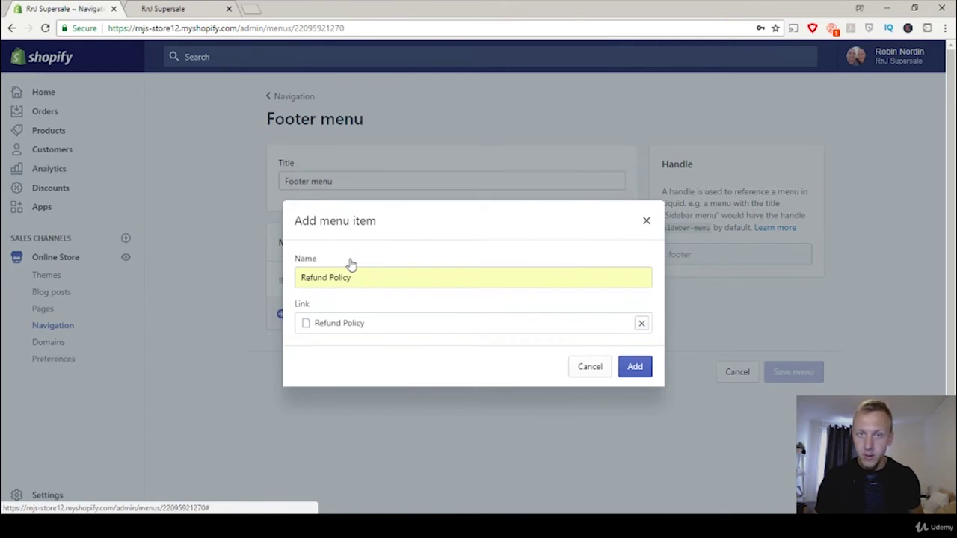
click(641, 369)
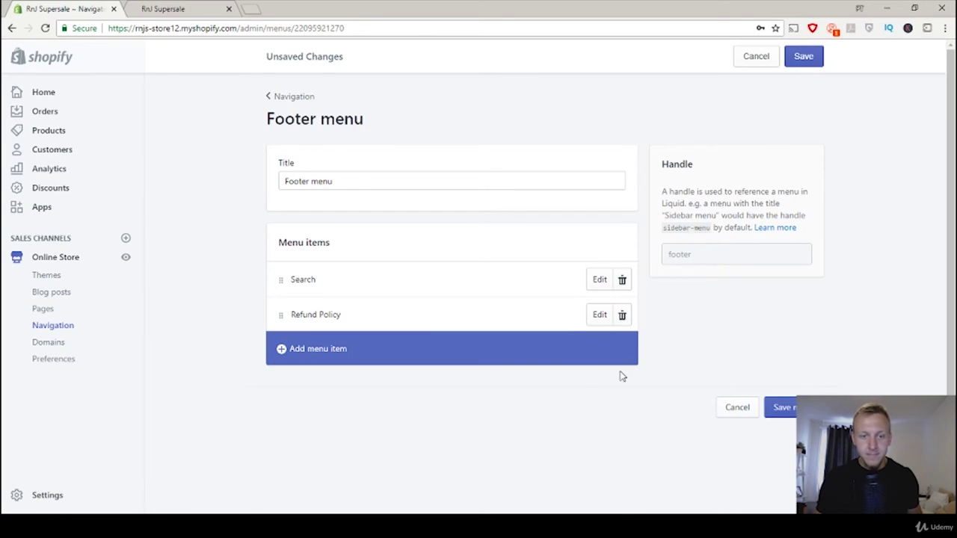
Step: Add a "Privacy Policy" item to the Footer menu, linked to the Privacy Policy page
click(348, 357)
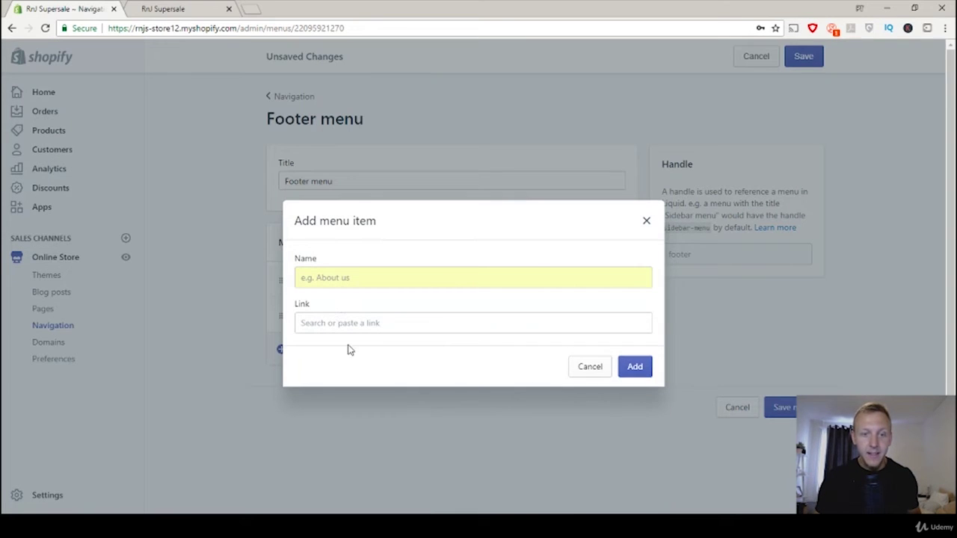
click(346, 281)
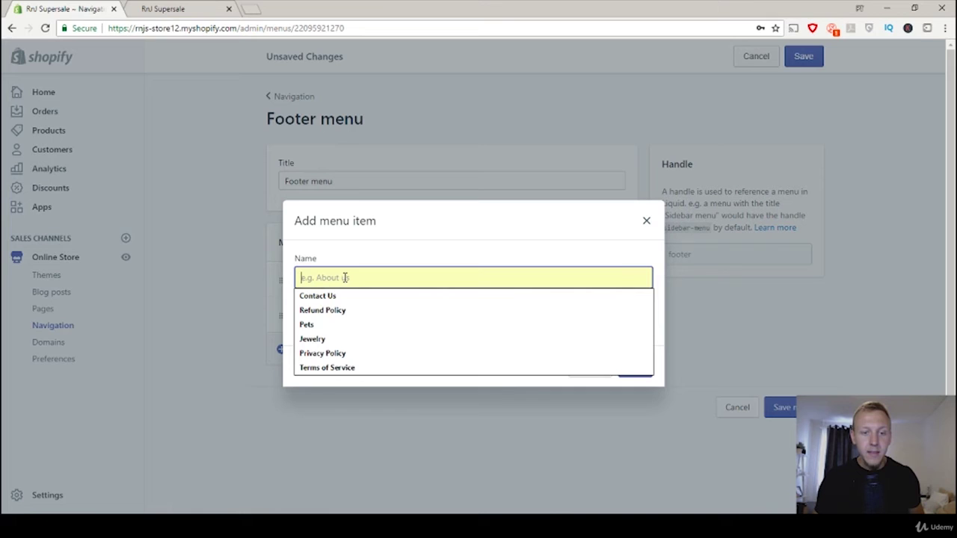
click(336, 354)
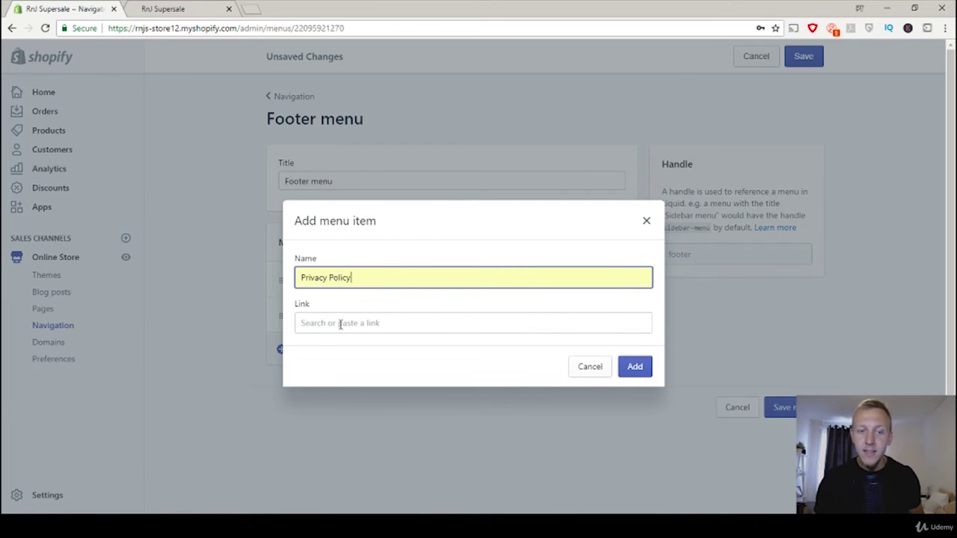
click(340, 324)
click(337, 238)
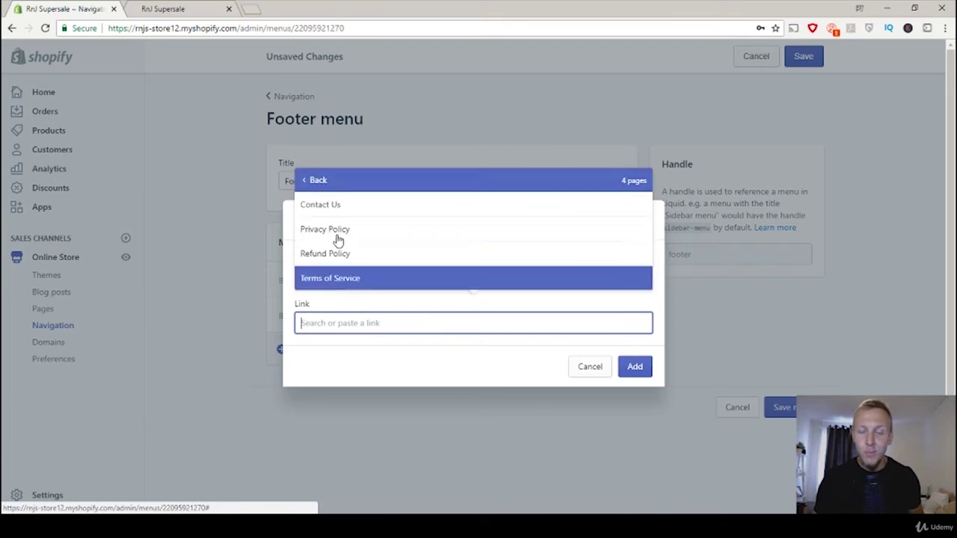
click(340, 239)
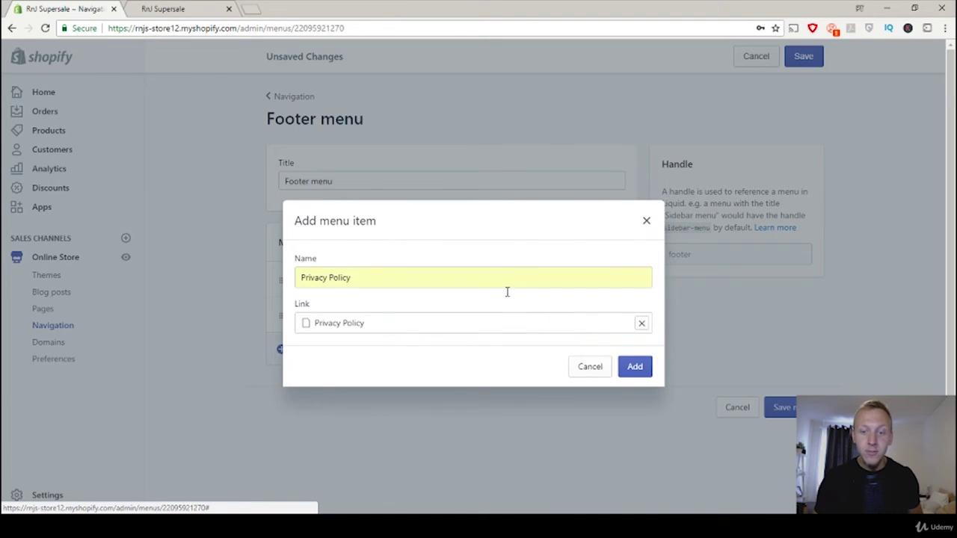
click(634, 367)
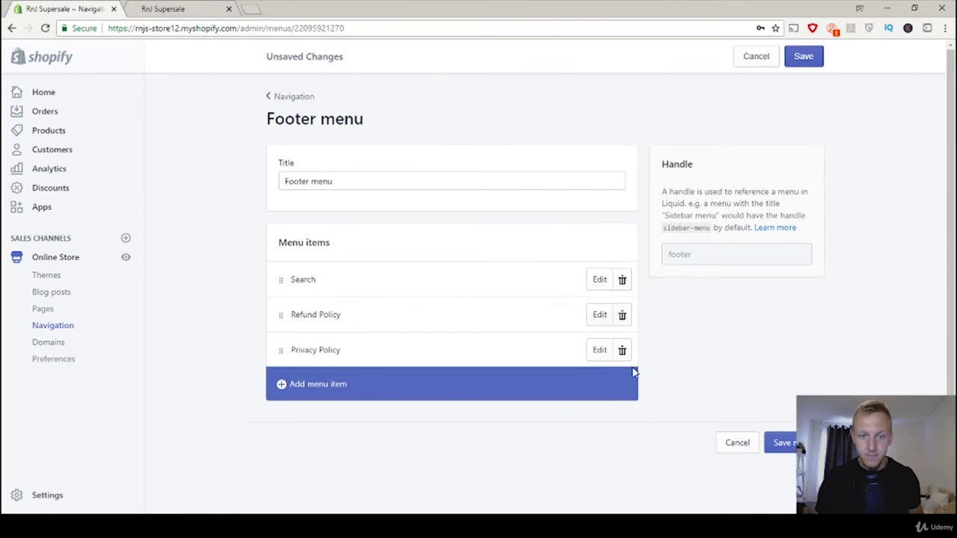
Step: Add a "Terms of Service" item to the Footer menu, linked to the Terms of Service page, and save the menu
click(321, 389)
click(368, 277)
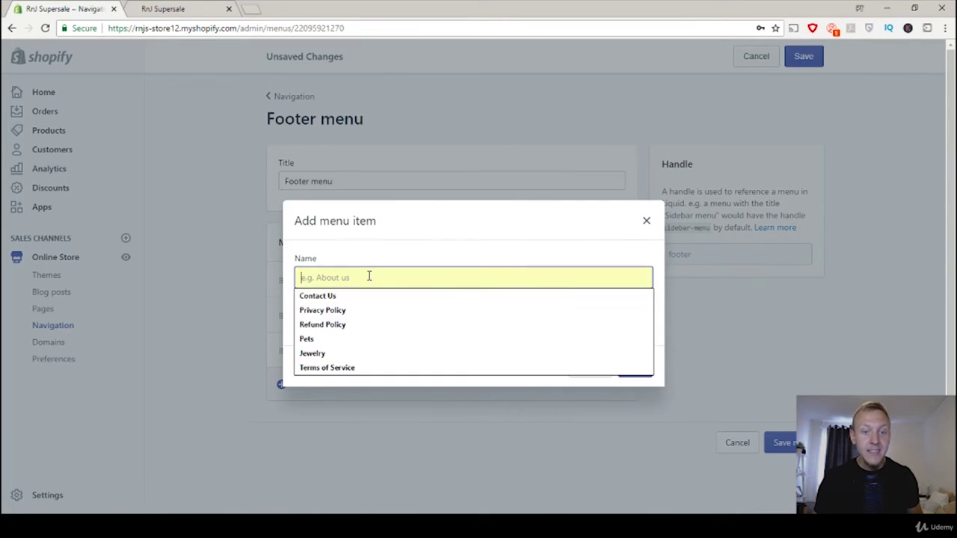
click(342, 369)
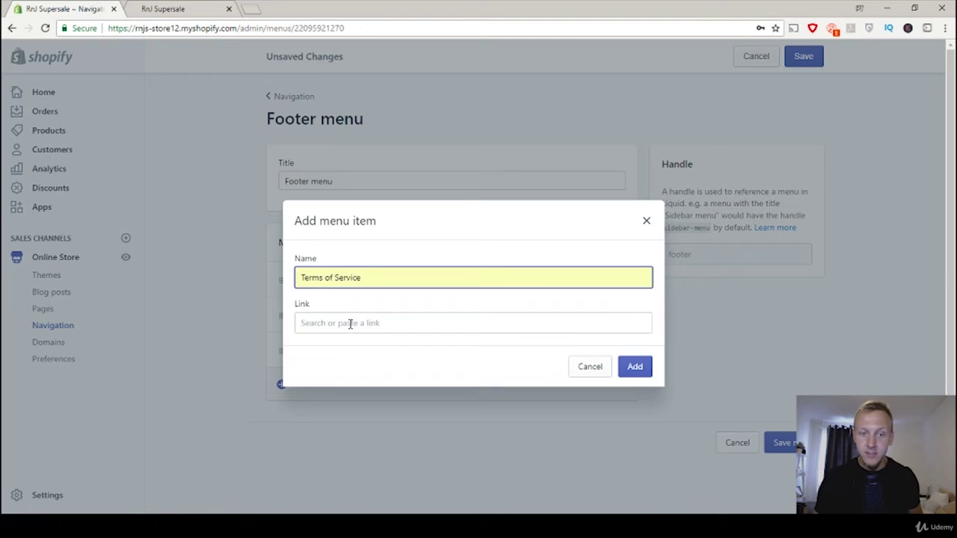
click(347, 324)
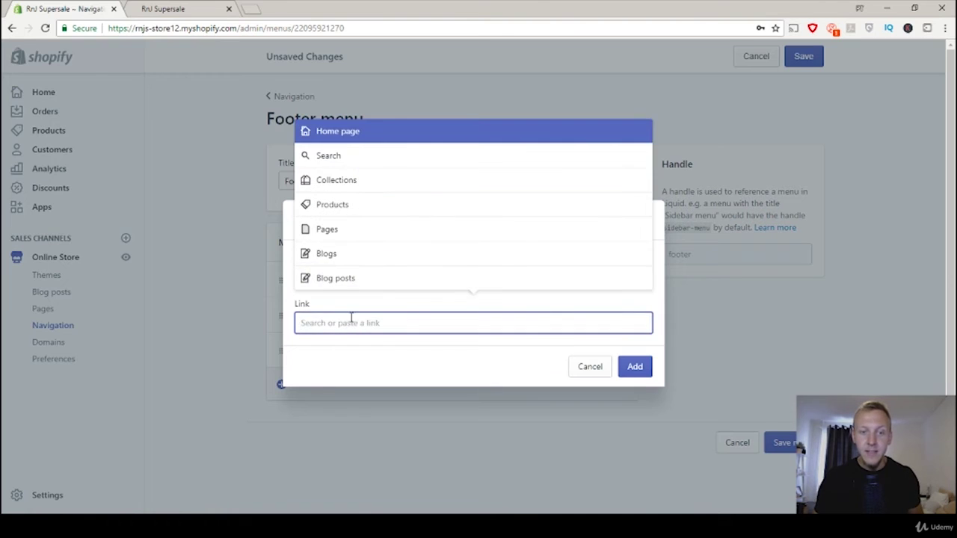
click(348, 230)
click(351, 278)
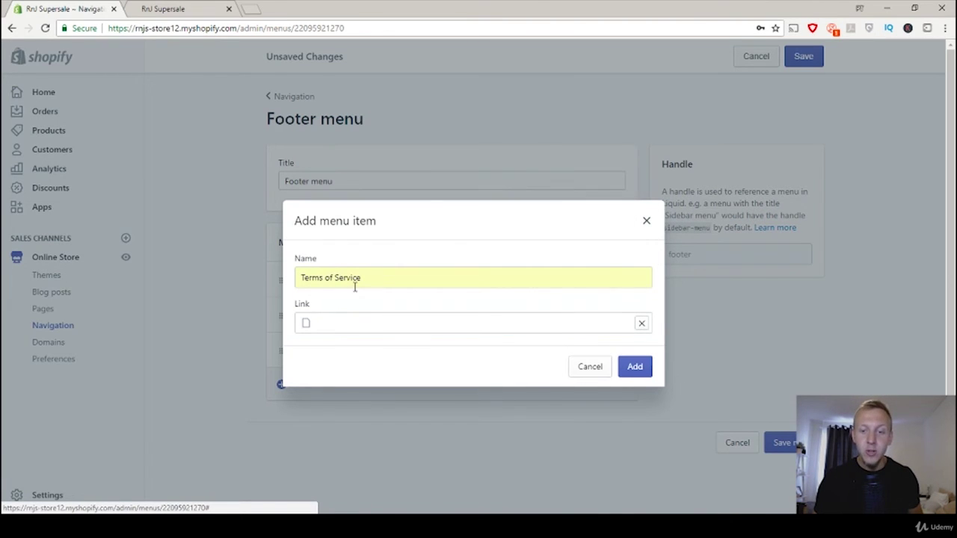
click(635, 367)
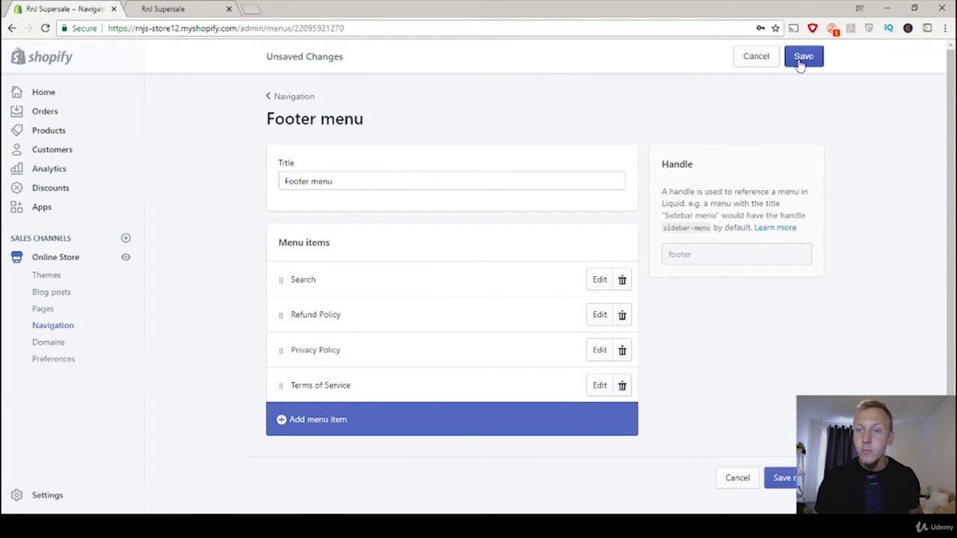
click(802, 64)
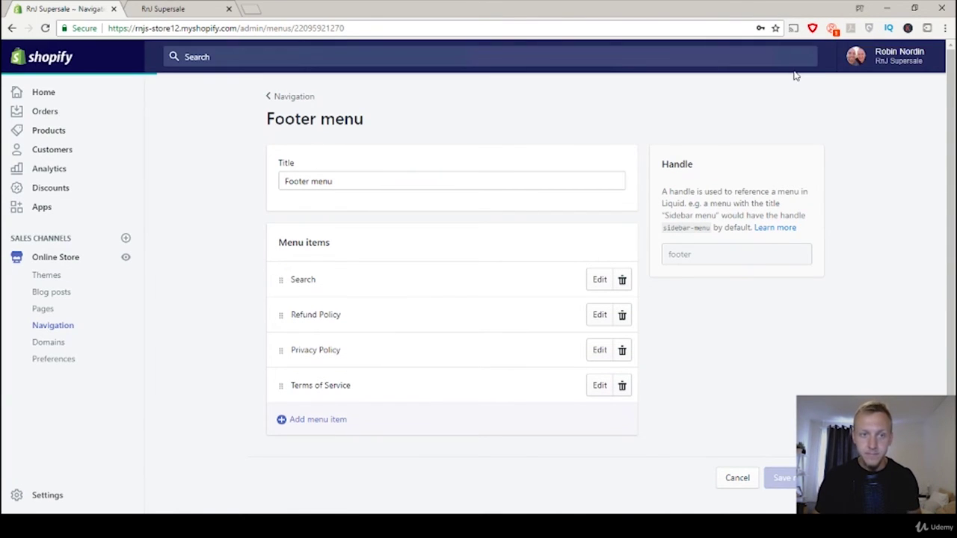
Step: Reload the storefront, check the policy links in its footer, and open the Terms of Service page from there
click(190, 9)
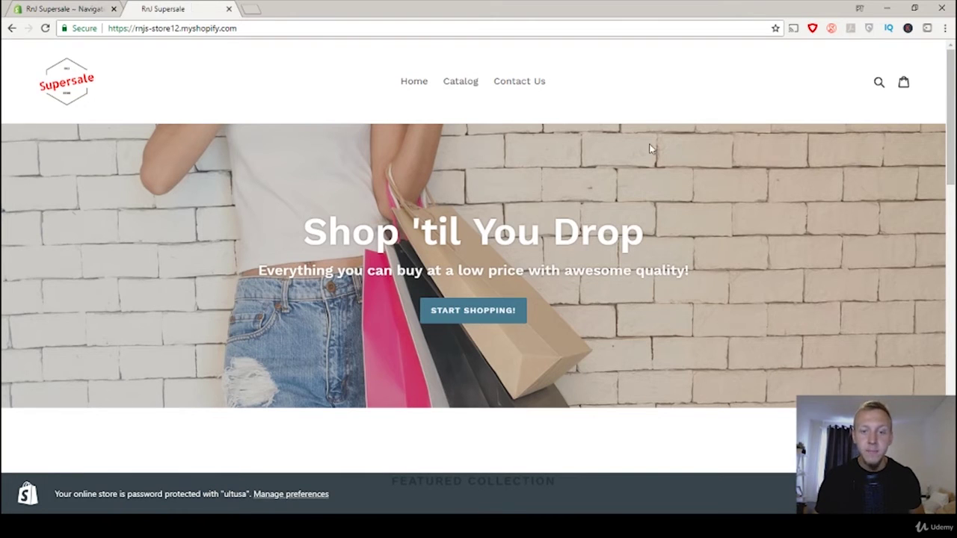
scroll(650, 149, down, 15)
scroll(650, 149, up, 15)
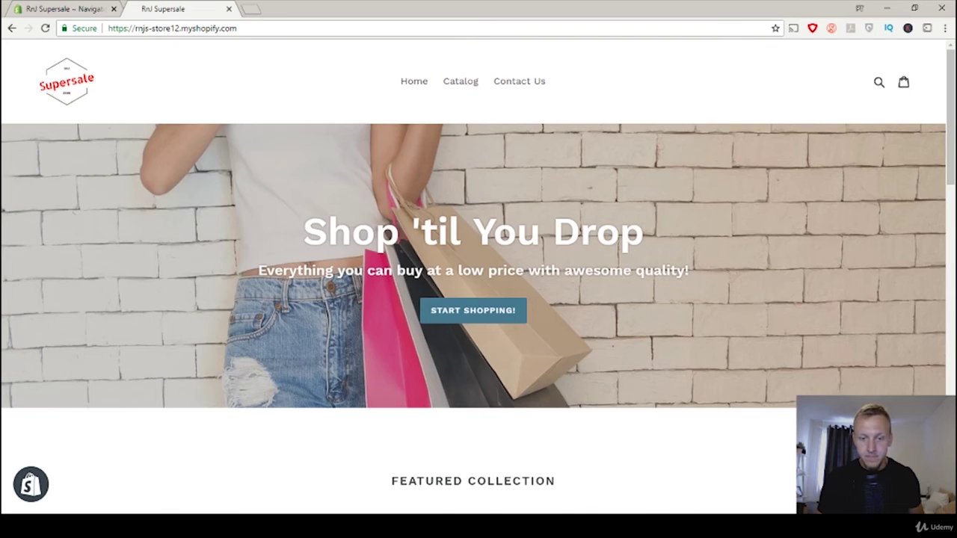
scroll(765, 292, down, 15)
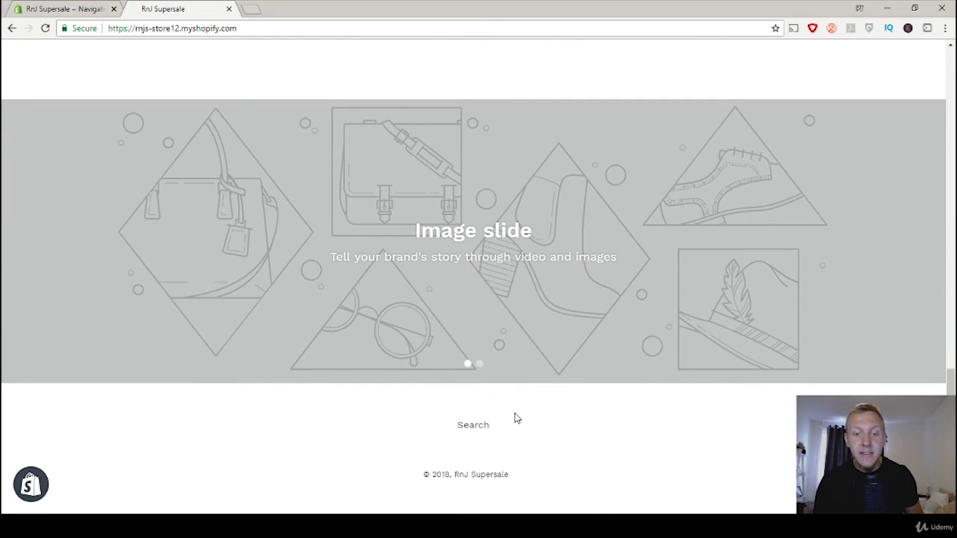
click(44, 30)
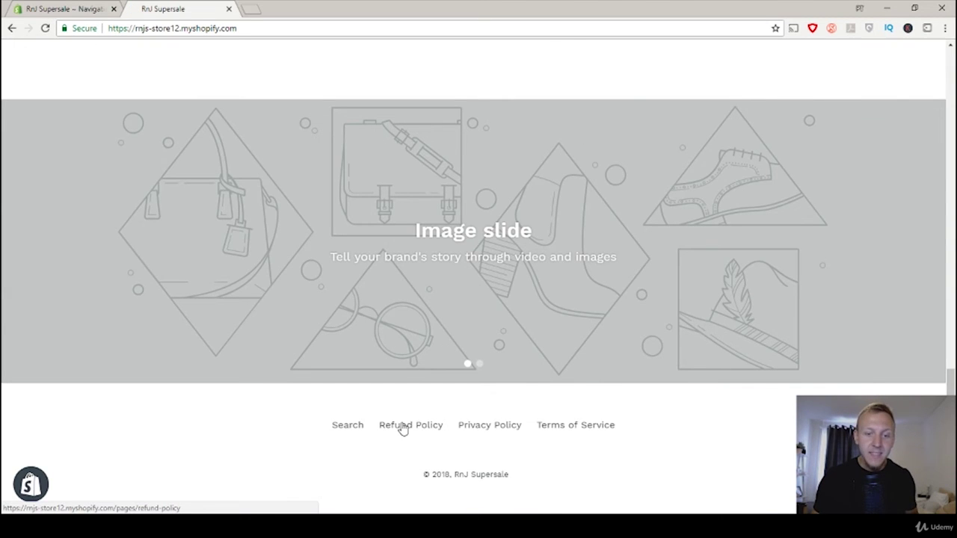
click(568, 431)
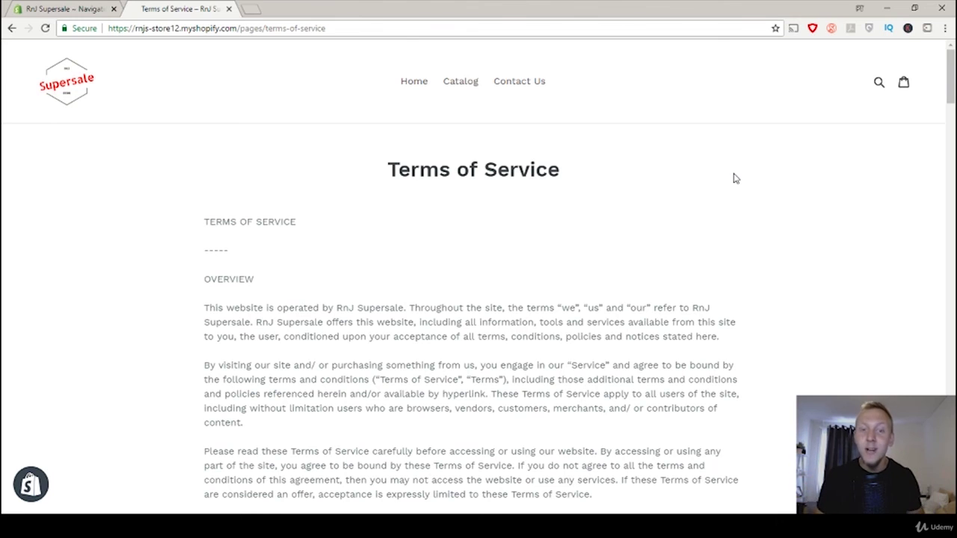
Step: Return to the store admin and try to move Refund Policy below Terms of Service in the Footer menu
click(34, 8)
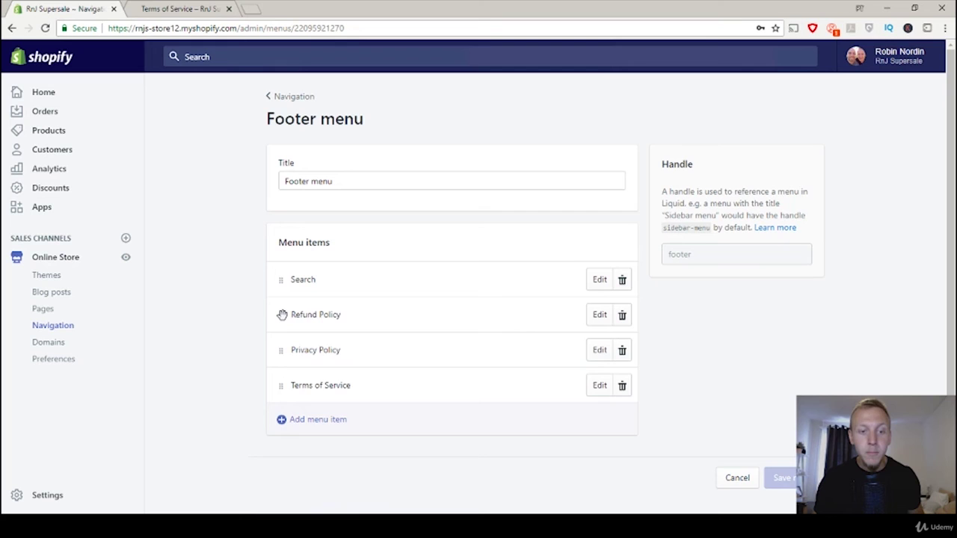
drag(281, 317, 287, 376)
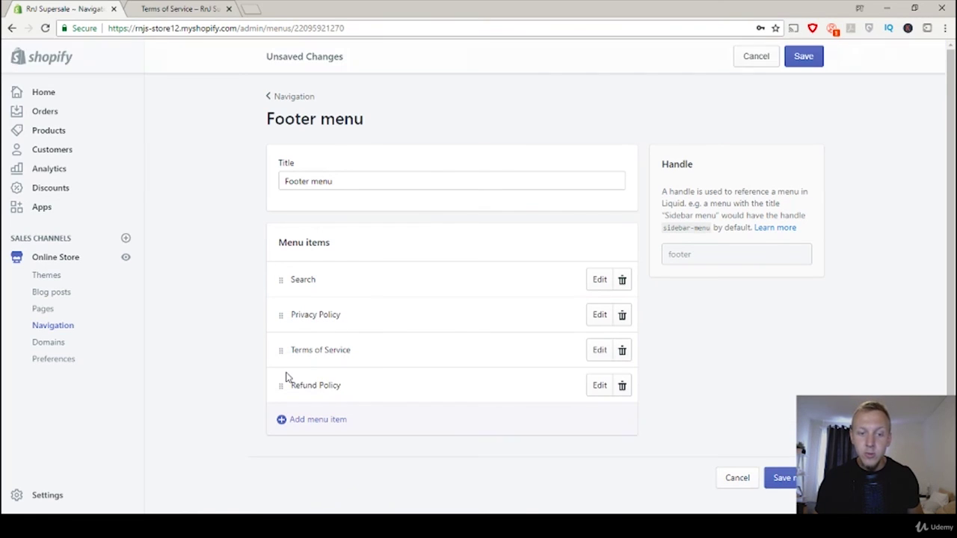
click(804, 57)
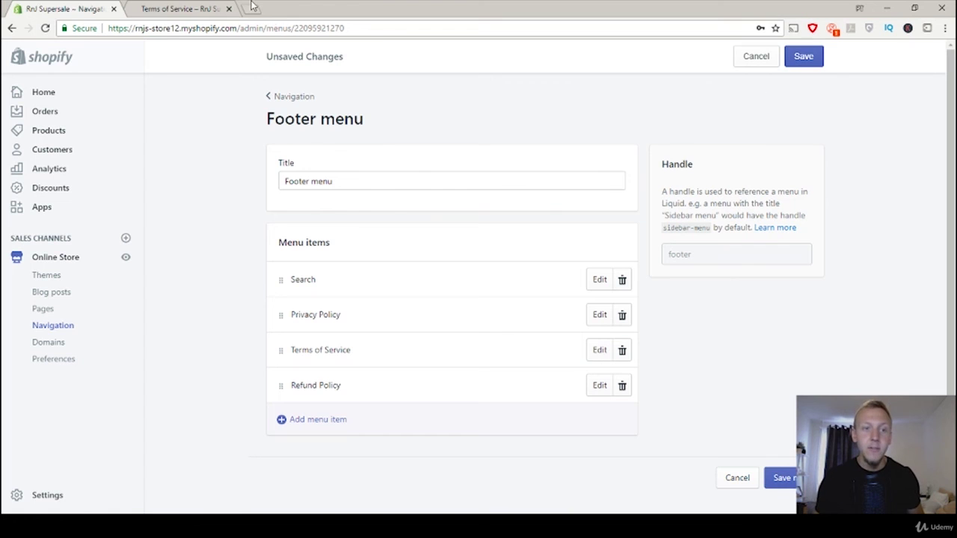
Step: Look at the storefront again, leave the Footer menu's reordering unsaved, and open the Main menu for editing from the navigation settings
click(175, 8)
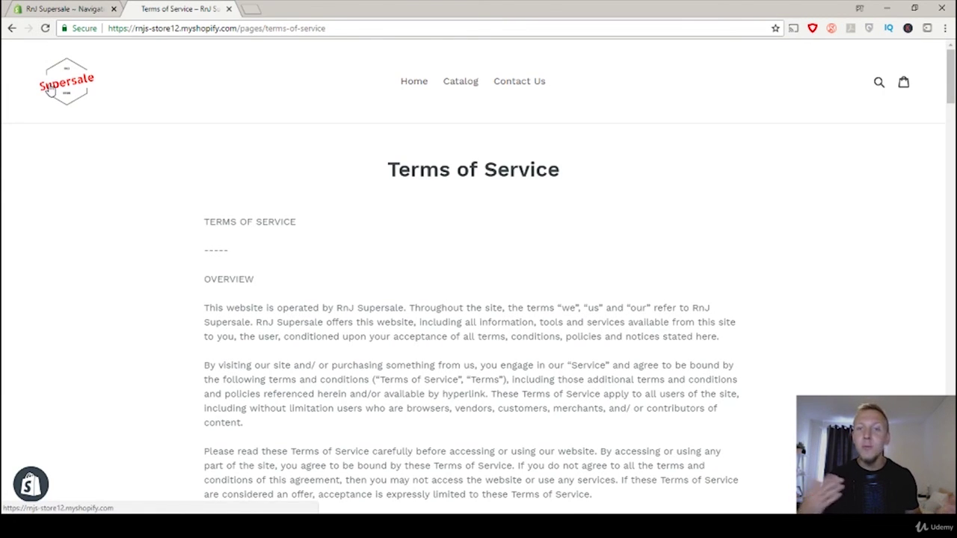
click(65, 6)
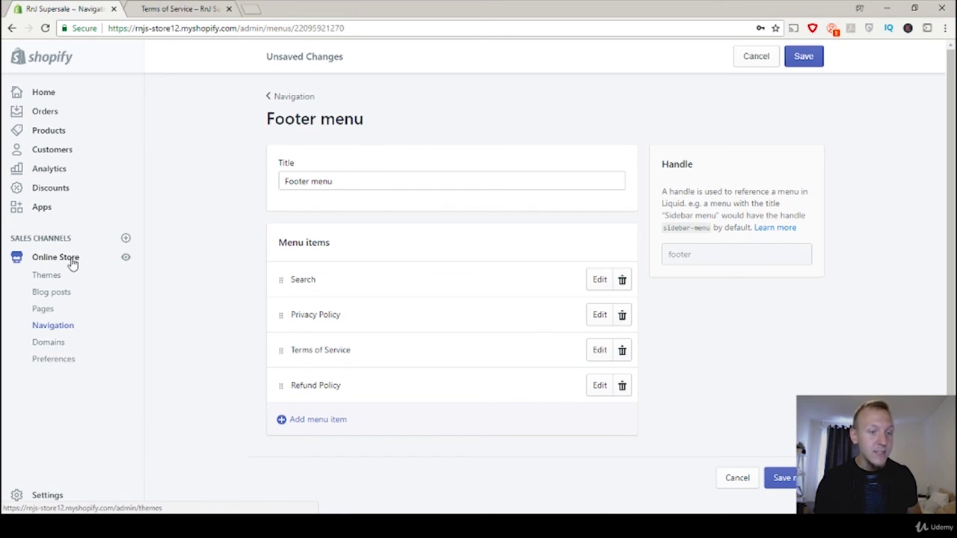
click(62, 328)
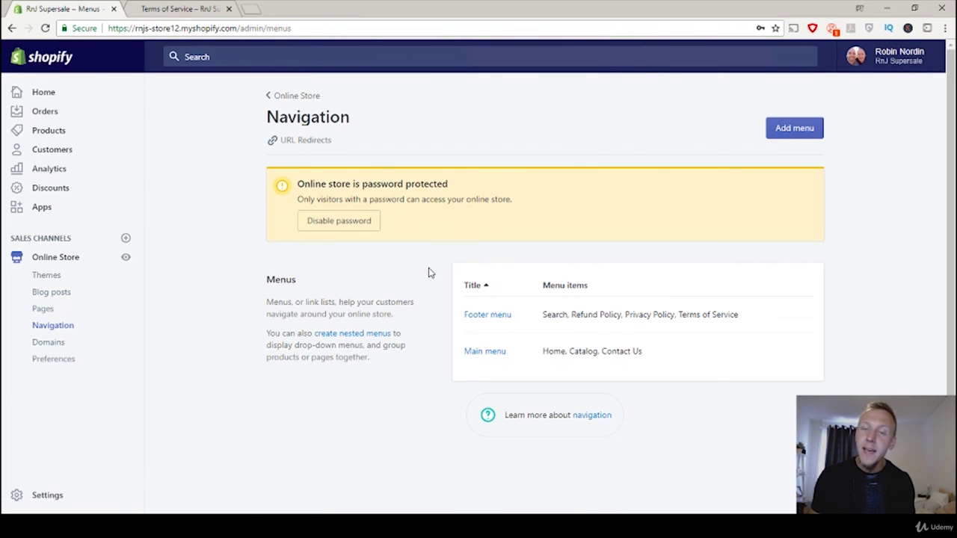
click(485, 354)
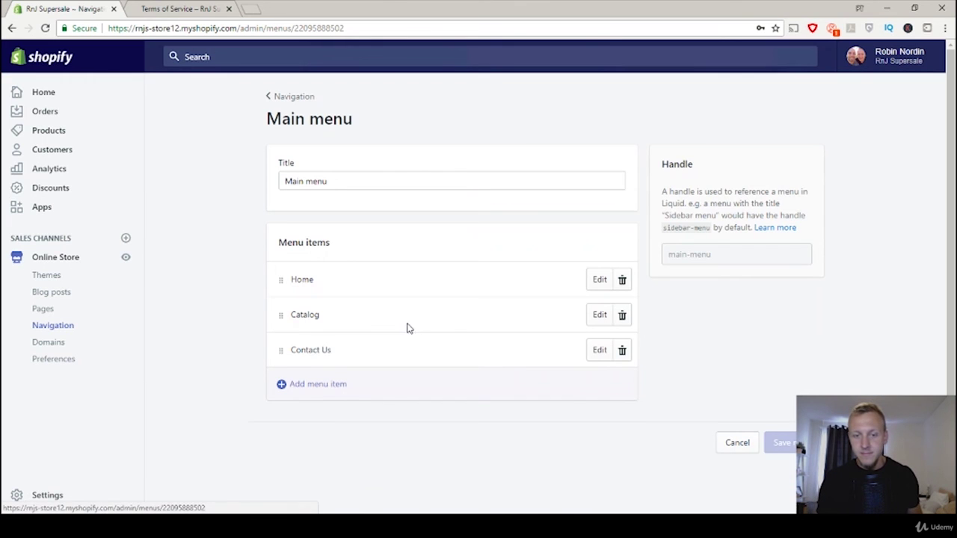